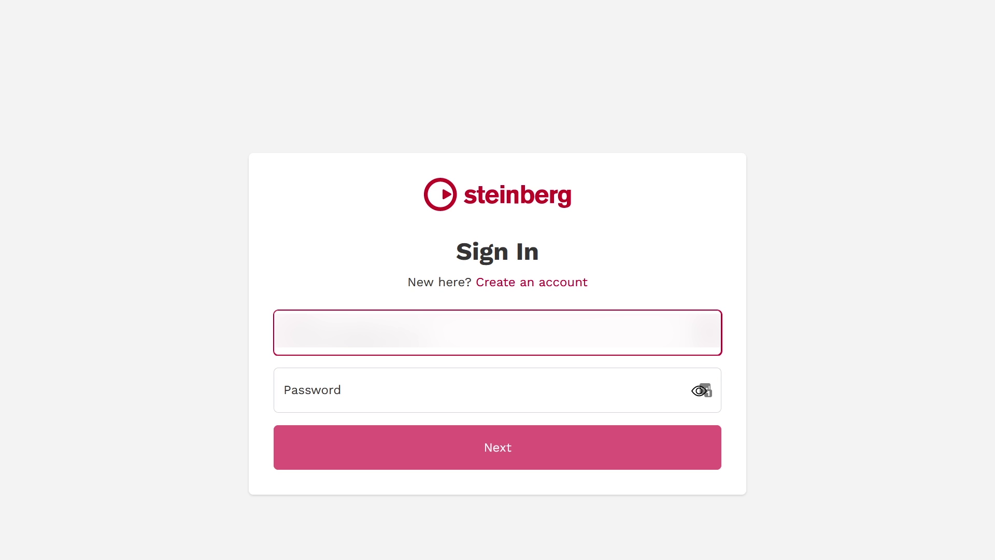
# Step: Sign in with the account password and let the browser open Steinberg Download Assistant
pyautogui.click(282, 389)
pyautogui.write('•••••••••••')
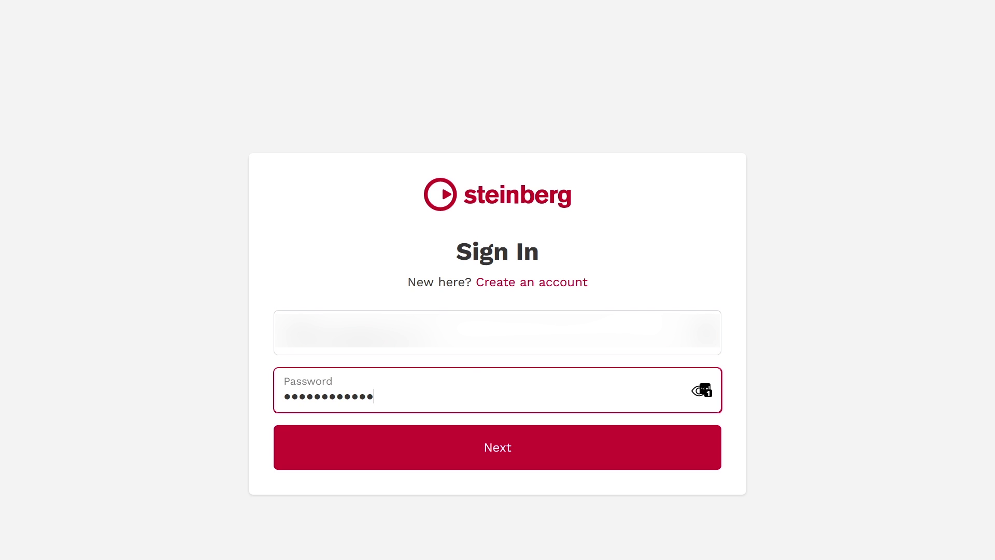
pyautogui.press('Return')
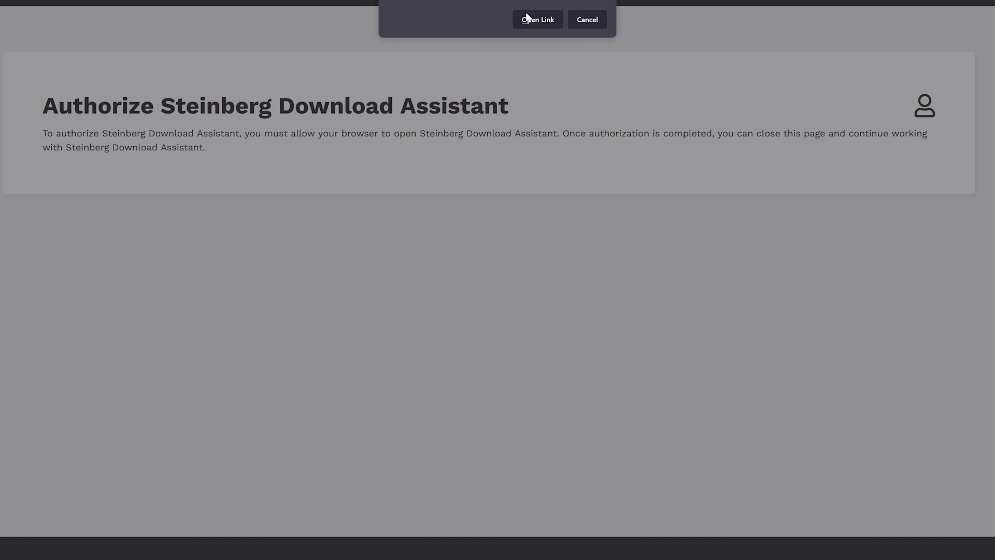
pyautogui.click(535, 26)
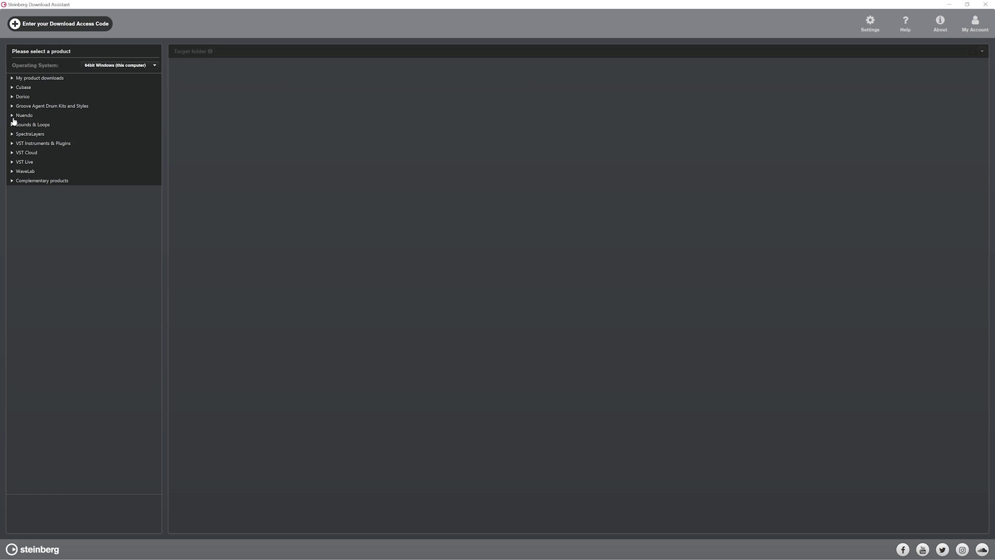
# Step: Expand the Cubase category and select Cubase Pro 12 to list its components
pyautogui.click(12, 88)
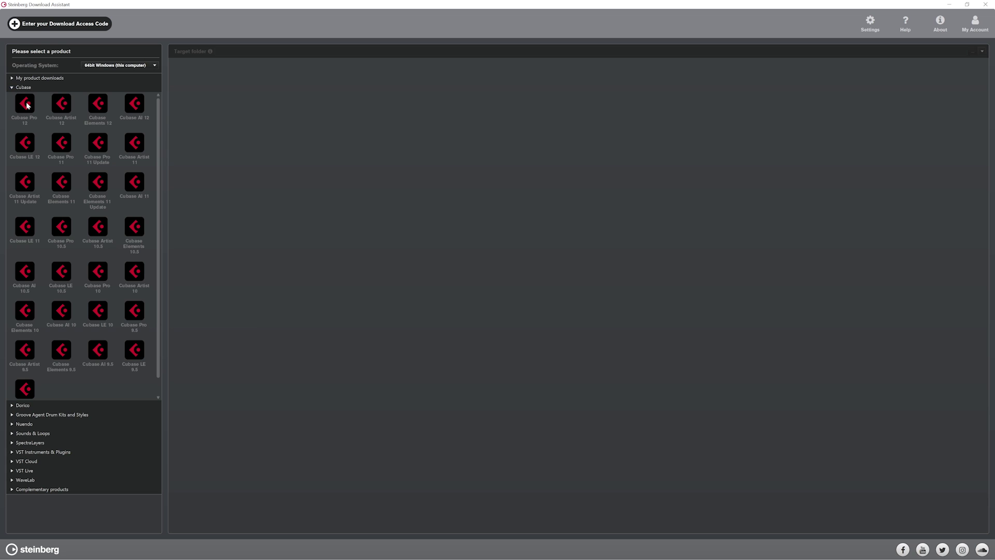
pyautogui.click(28, 105)
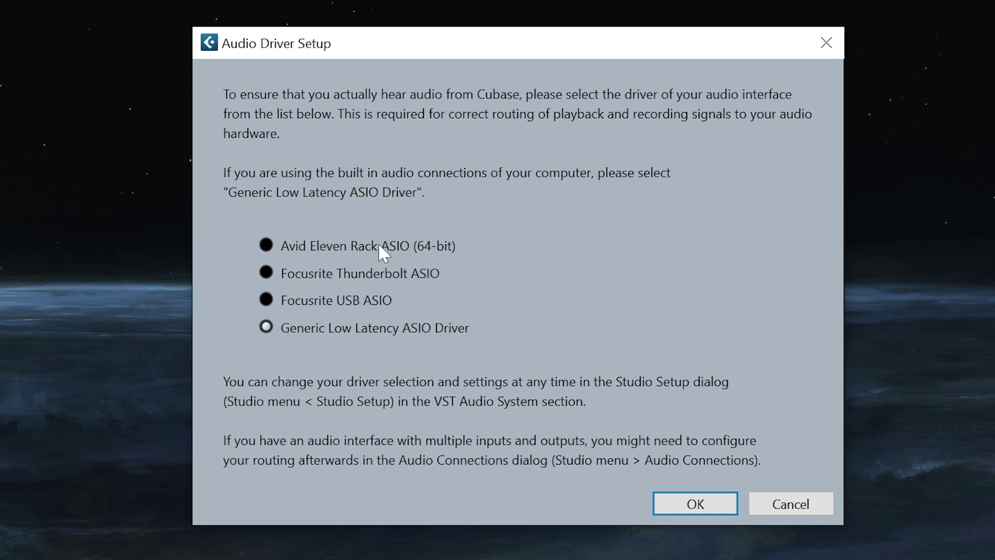
# Step: Select Avid Eleven Rack ASIO (64-bit) as the audio driver and confirm
pyautogui.click(384, 245)
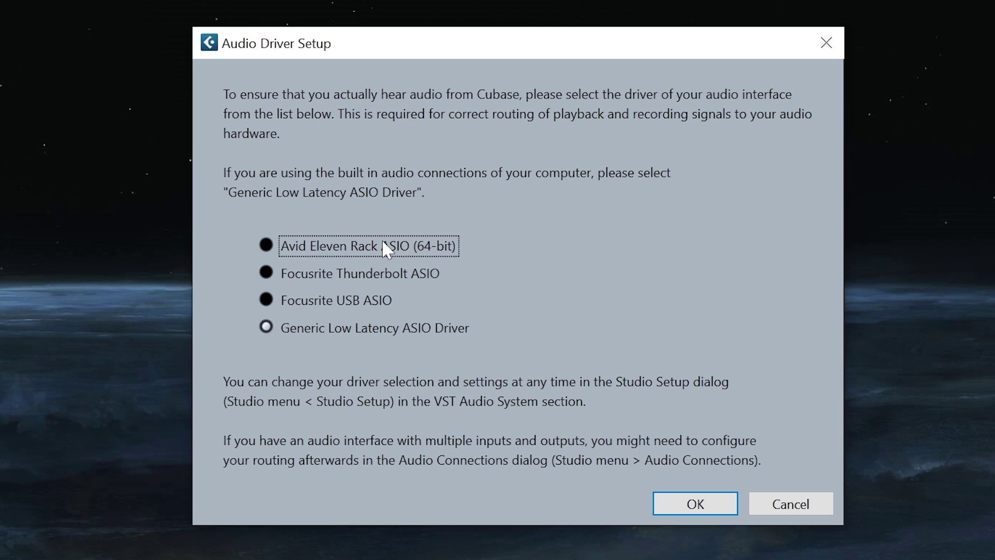
pyautogui.click(698, 492)
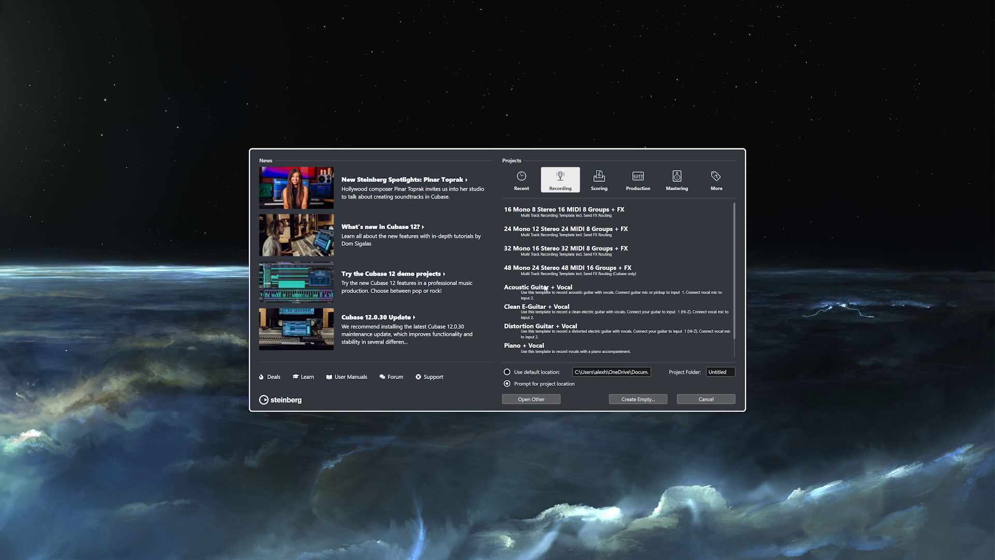
# Step: Browse the Hub template tabs, then create a project from the Empty template under More
pyautogui.click(521, 178)
pyautogui.click(562, 179)
pyautogui.click(607, 182)
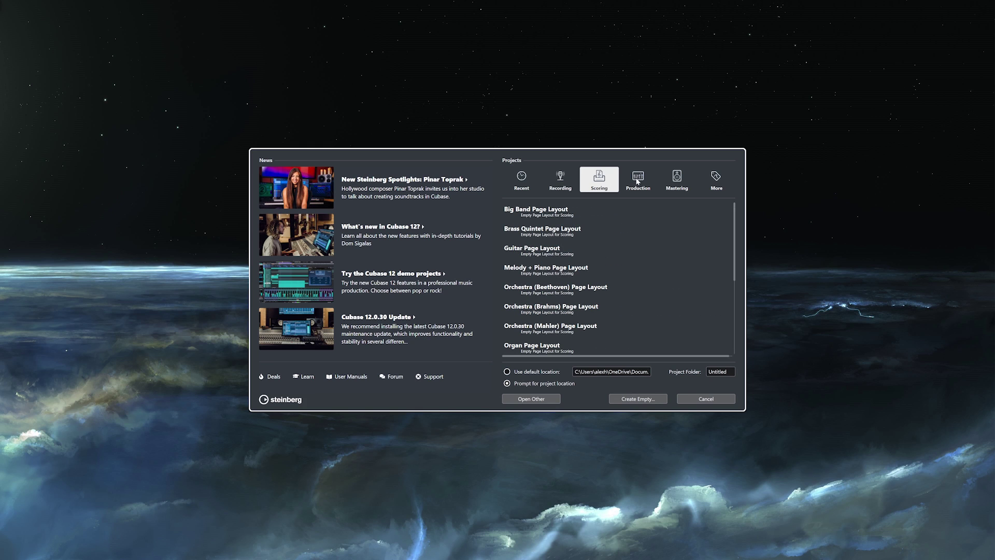
pyautogui.click(637, 180)
pyautogui.click(675, 182)
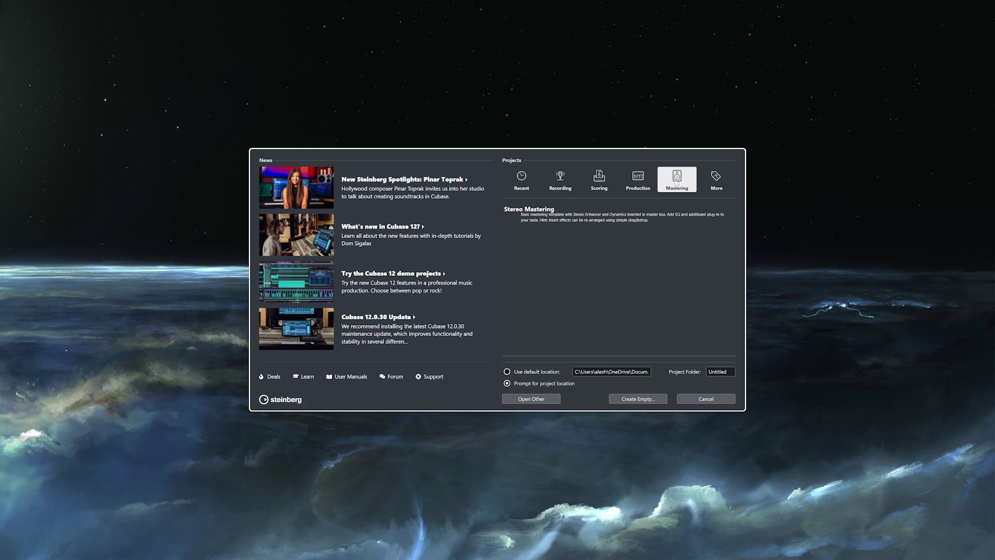
pyautogui.click(713, 185)
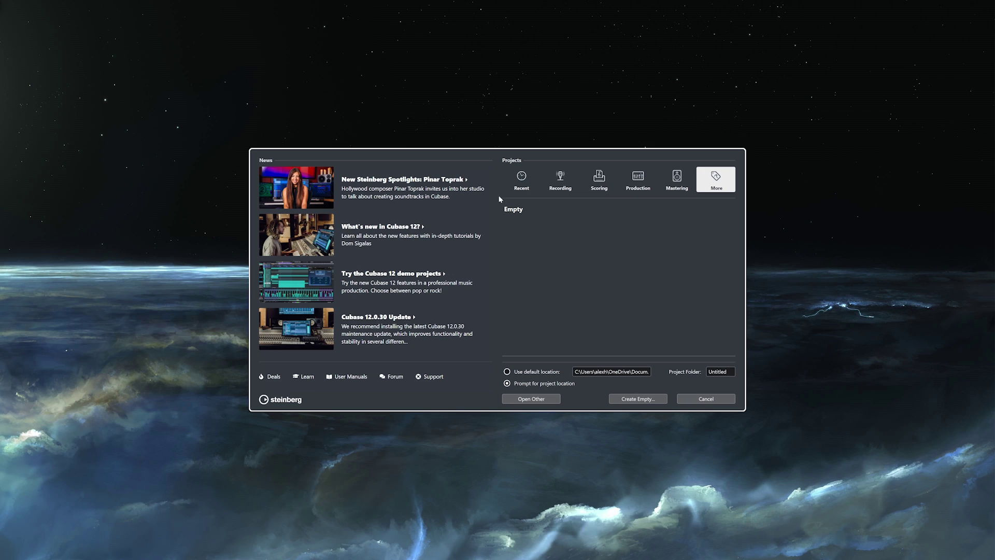
pyautogui.click(511, 210)
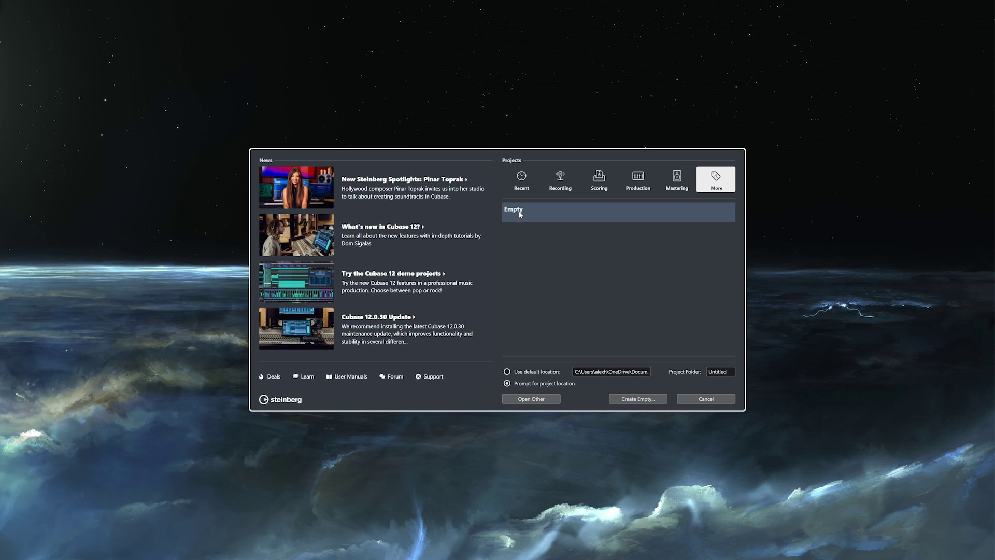
pyautogui.click(638, 399)
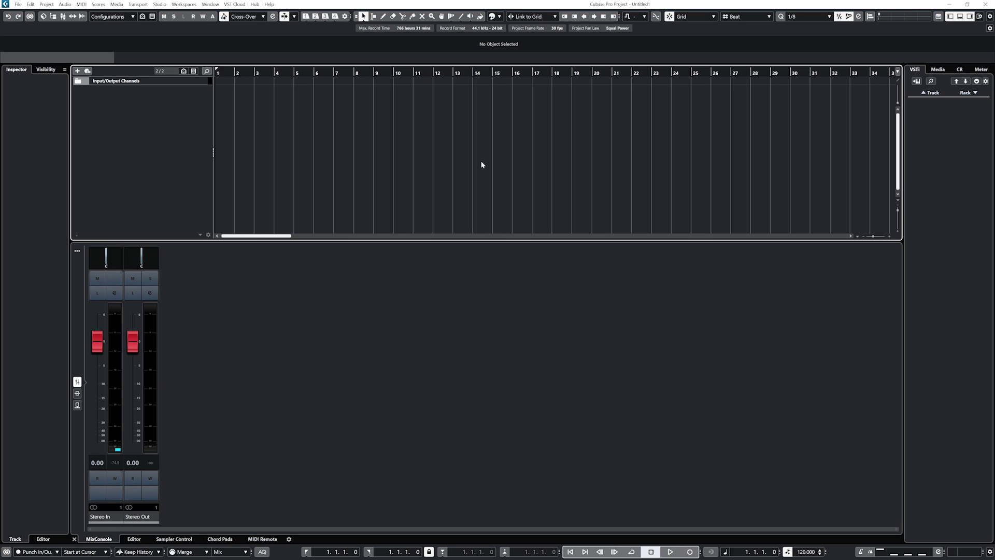
# Step: Open Studio Setup from the Studio menu and show its Audio System page
pyautogui.click(160, 4)
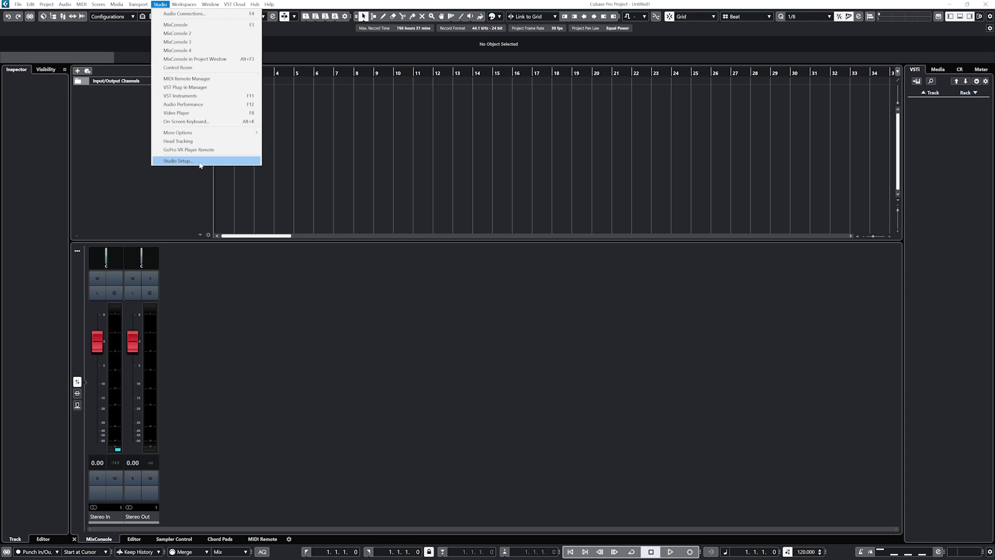
pyautogui.click(199, 161)
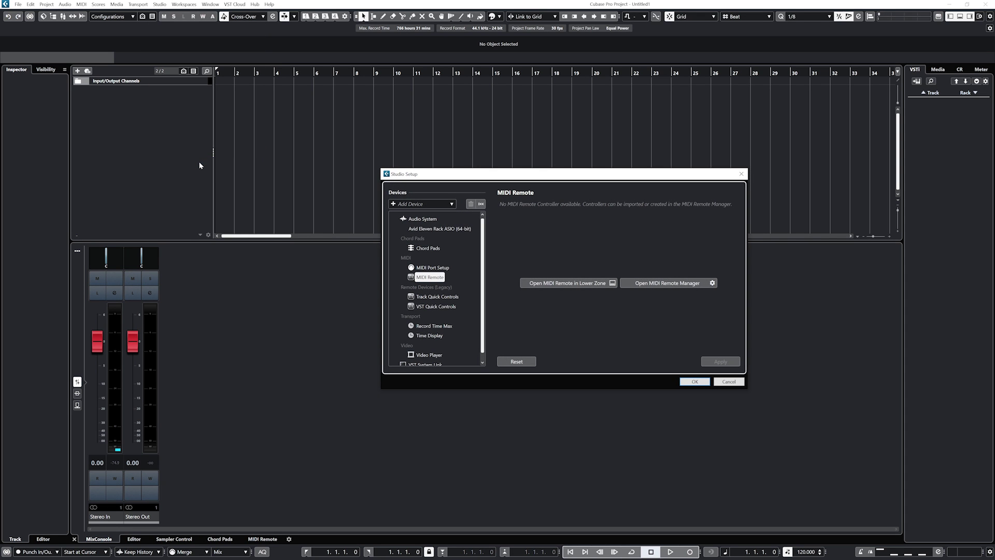
pyautogui.click(427, 219)
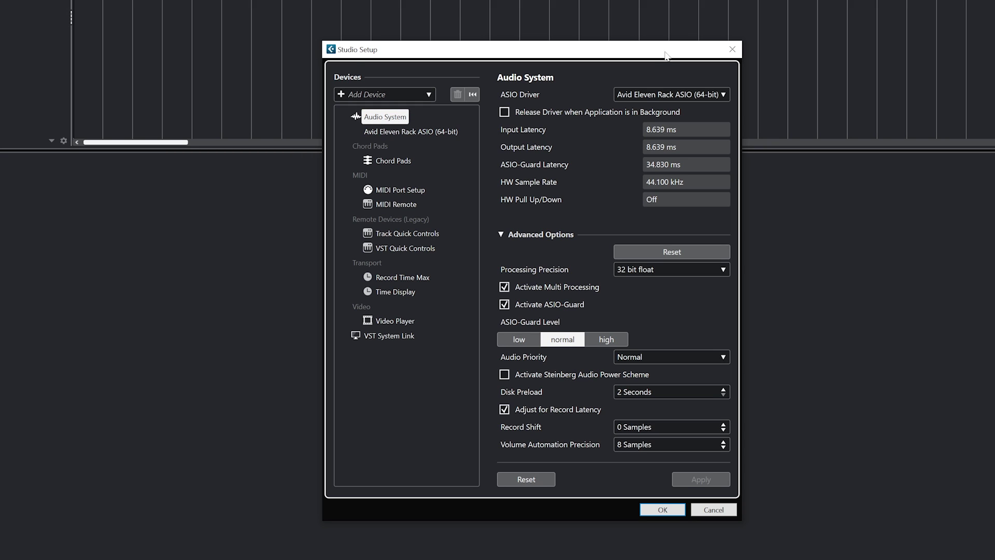
# Step: Change the ASIO driver to Focusrite USB ASIO and confirm the switch
pyautogui.click(645, 95)
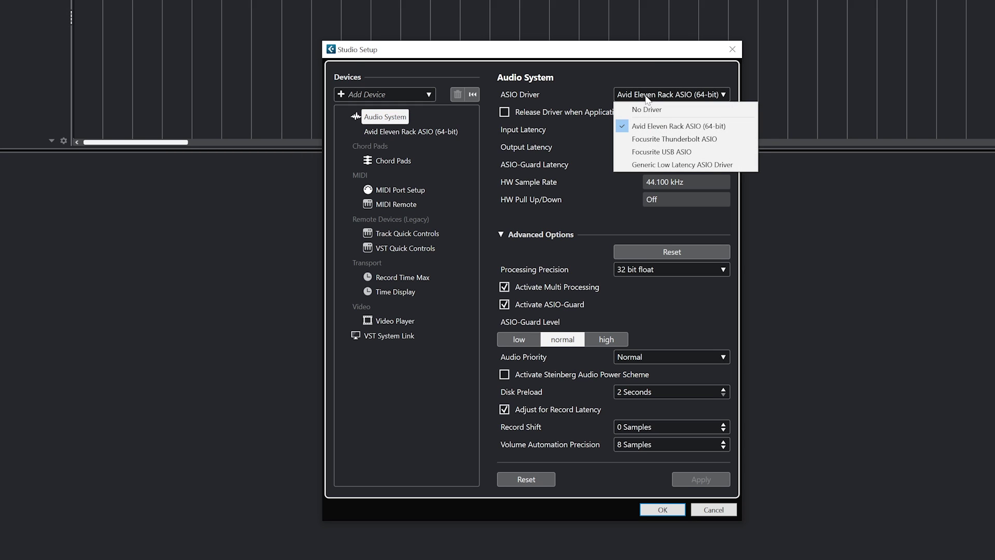
pyautogui.click(661, 152)
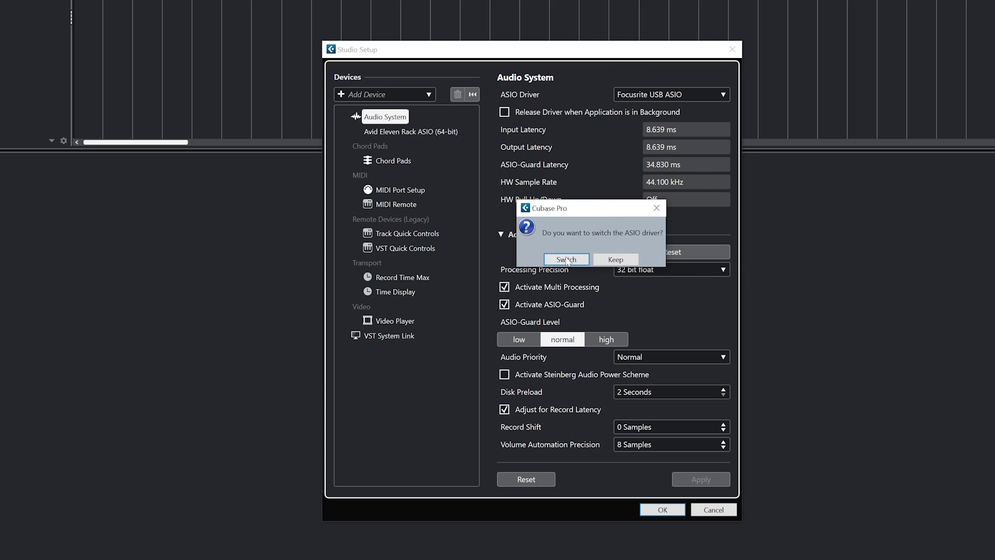
pyautogui.click(566, 260)
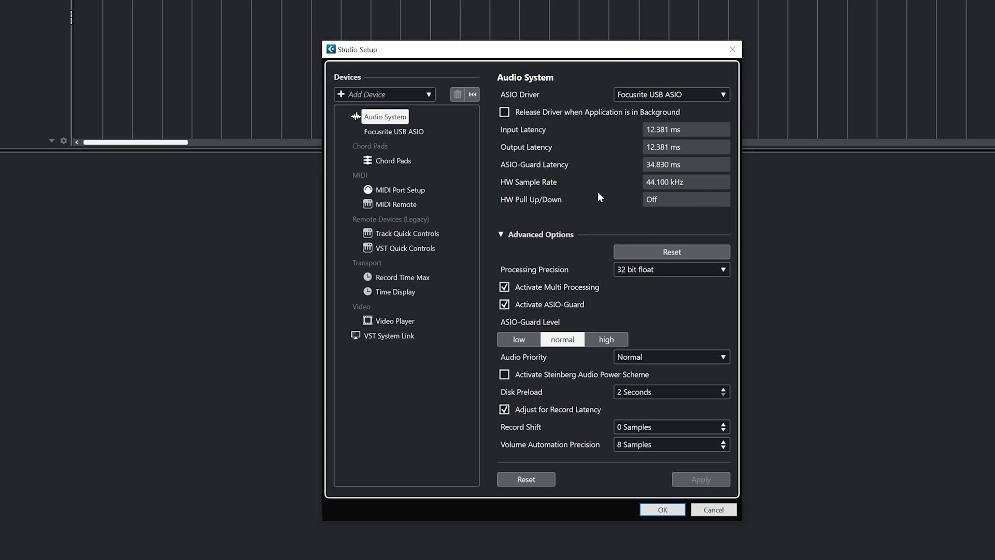
pyautogui.doubleClick(572, 114)
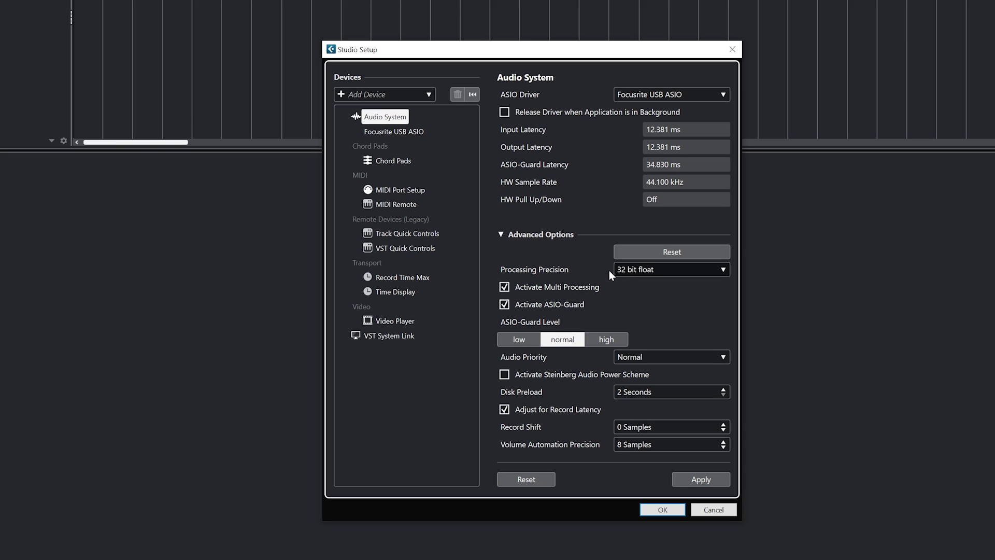
pyautogui.click(575, 286)
pyautogui.click(577, 290)
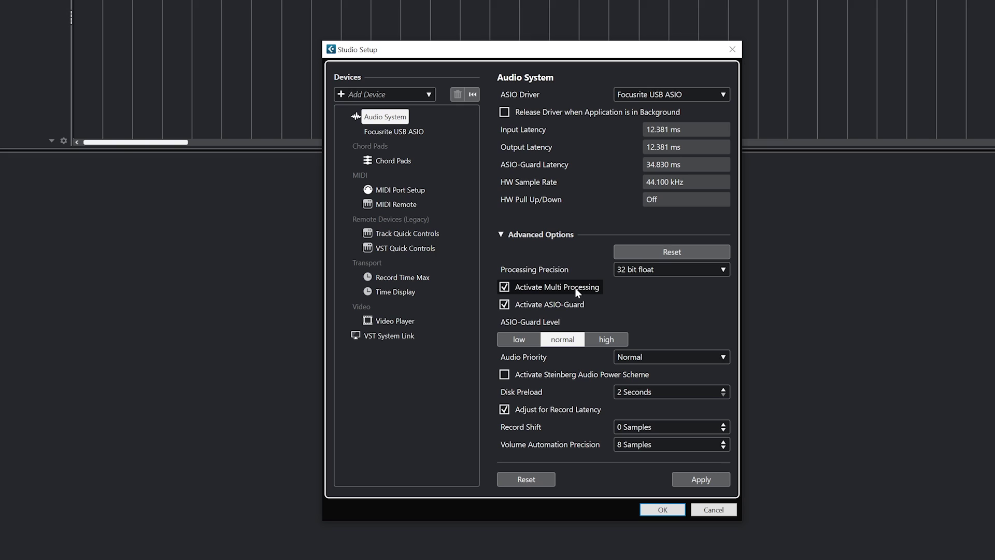
pyautogui.click(567, 304)
pyautogui.click(568, 305)
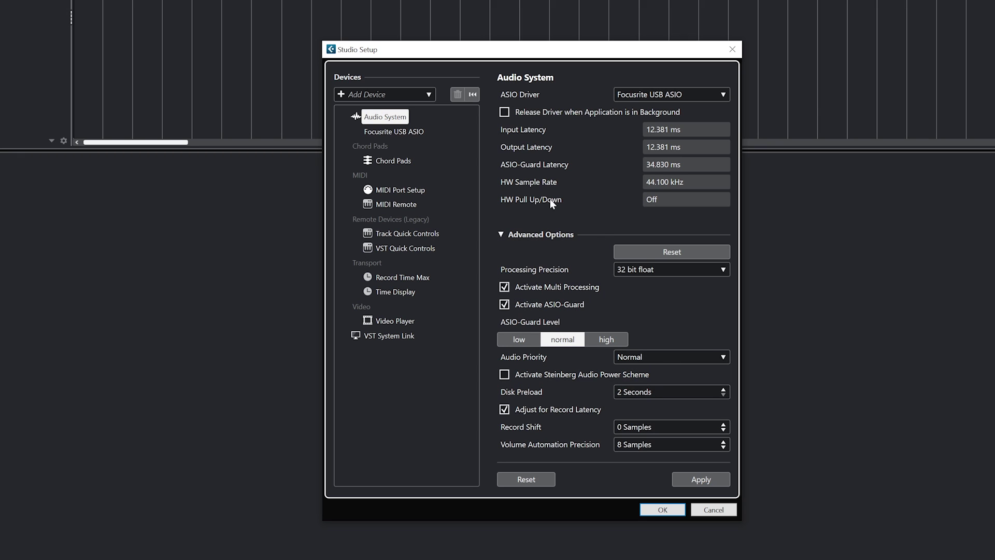
# Step: Set the Focusrite buffer size to 192 in its Scarlett device settings, then close them
pyautogui.click(409, 132)
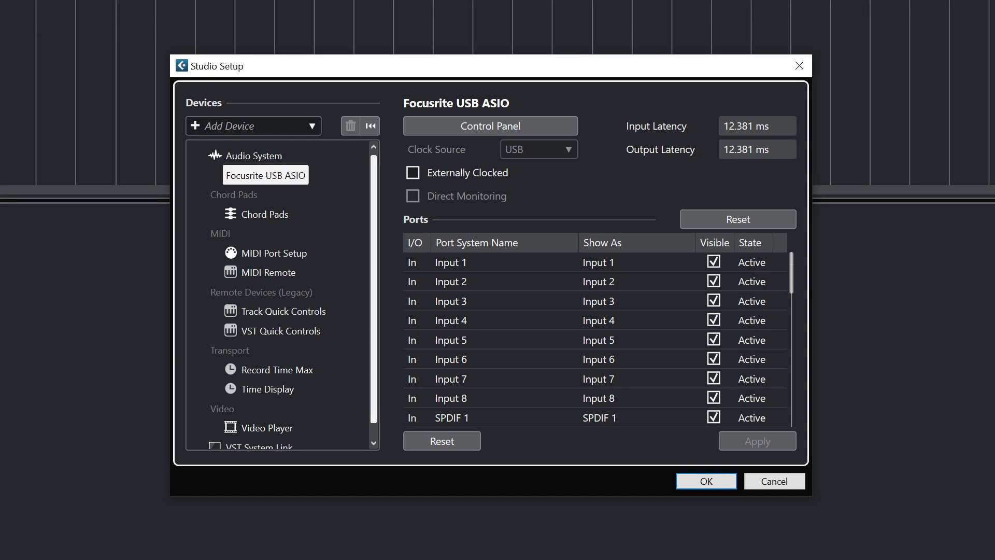
pyautogui.click(500, 132)
pyautogui.moveTo(179, 238); pyautogui.dragTo(422, 238)
pyautogui.click(466, 347)
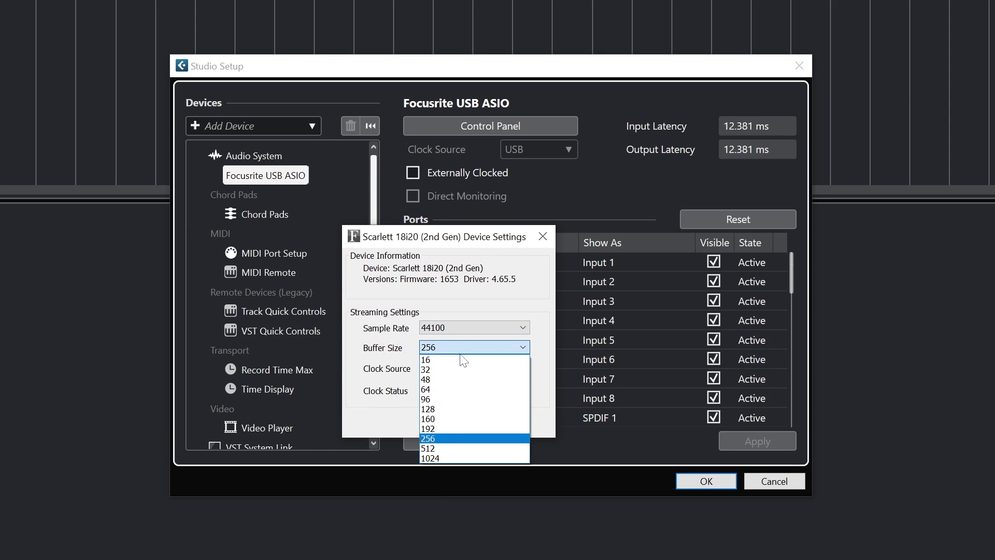
pyautogui.click(438, 430)
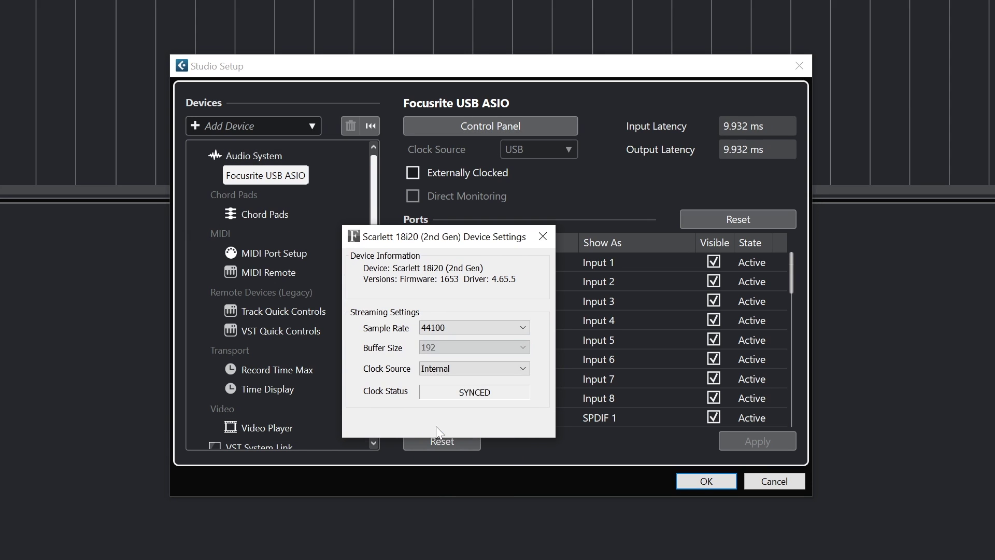
pyautogui.click(542, 237)
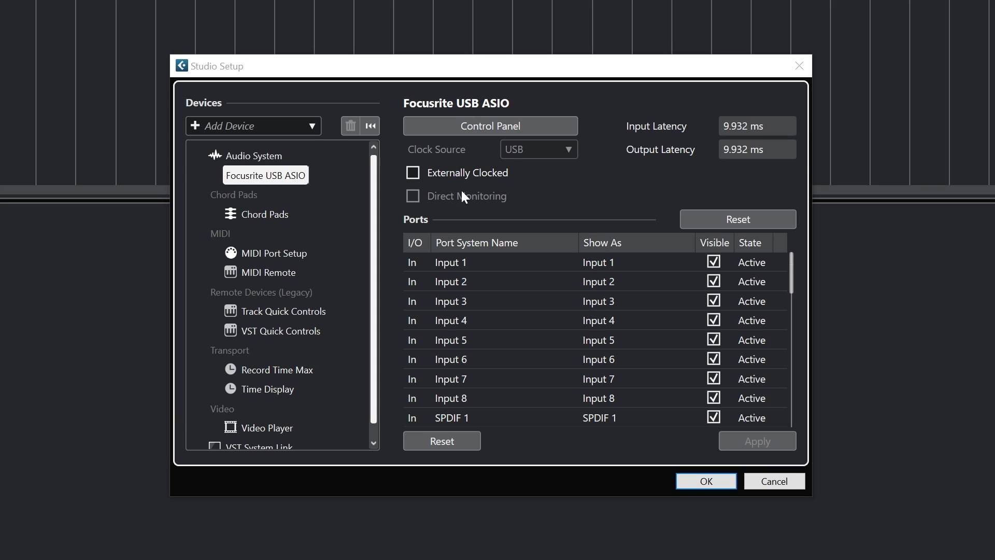
# Step: Toggle Externally Clocked on and back off, then scroll the Ports list down to Output 20
pyautogui.click(470, 172)
pyautogui.click(469, 172)
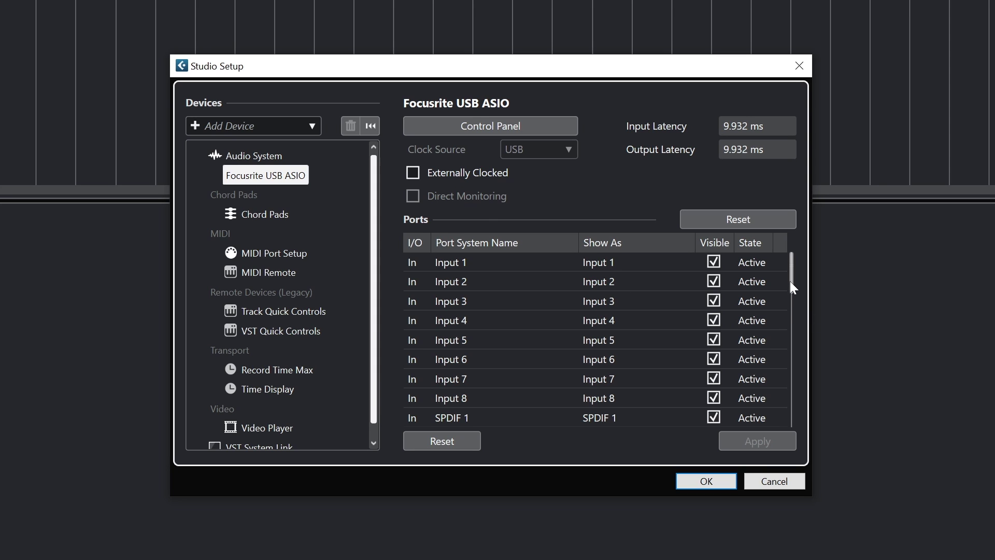
pyautogui.moveTo(789, 284); pyautogui.dragTo(775, 420)
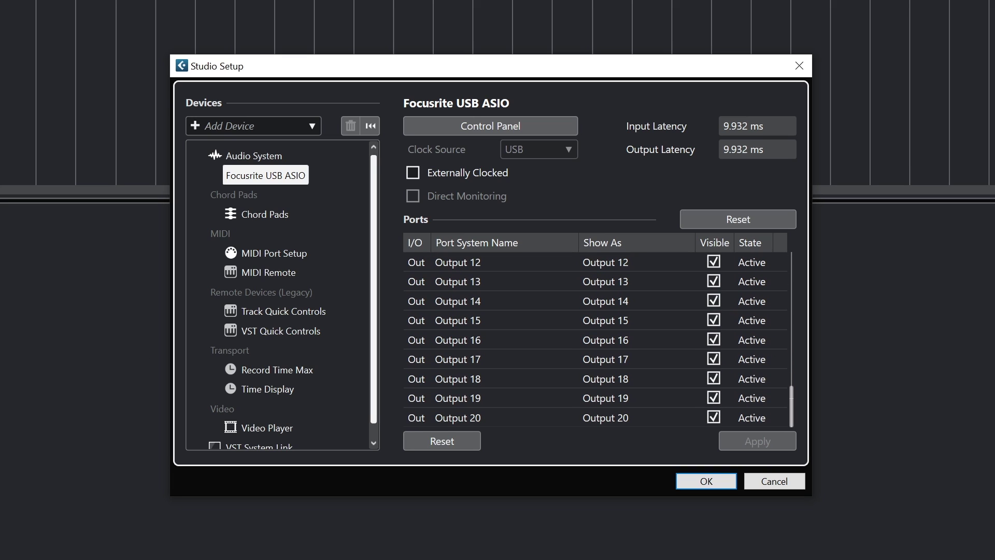
# Step: Select MIDI Port Setup in the Devices list
pyautogui.click(248, 251)
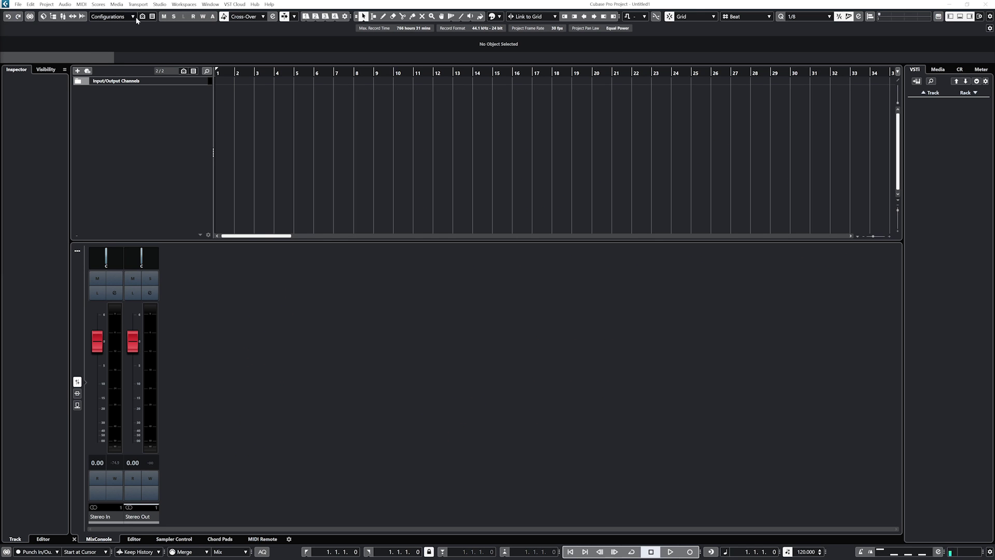
pyautogui.click(159, 5)
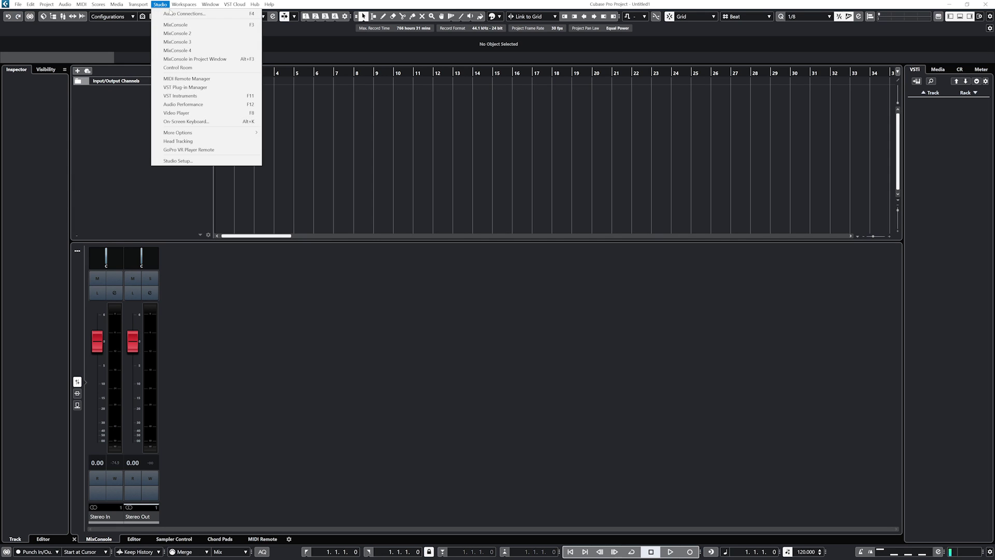
pyautogui.click(173, 14)
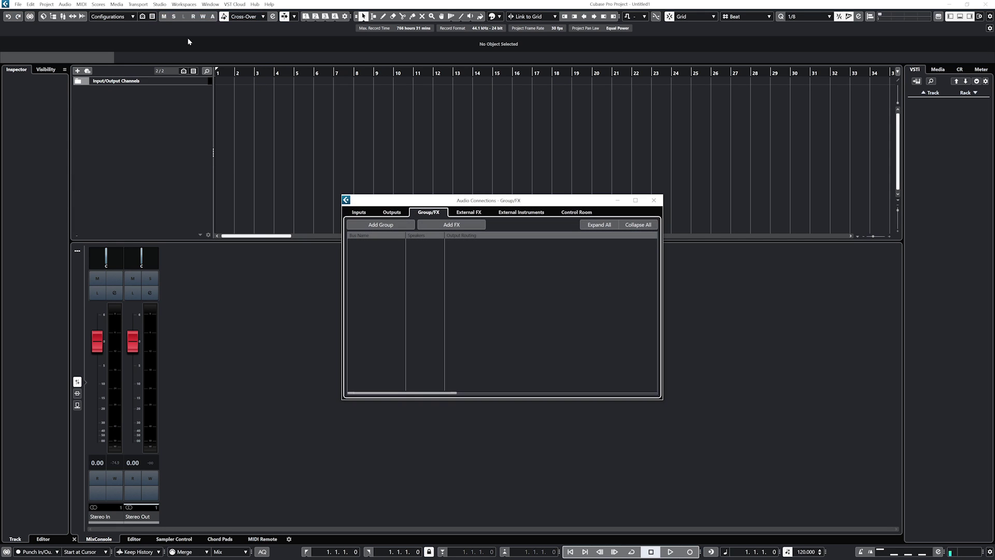
pyautogui.click(358, 212)
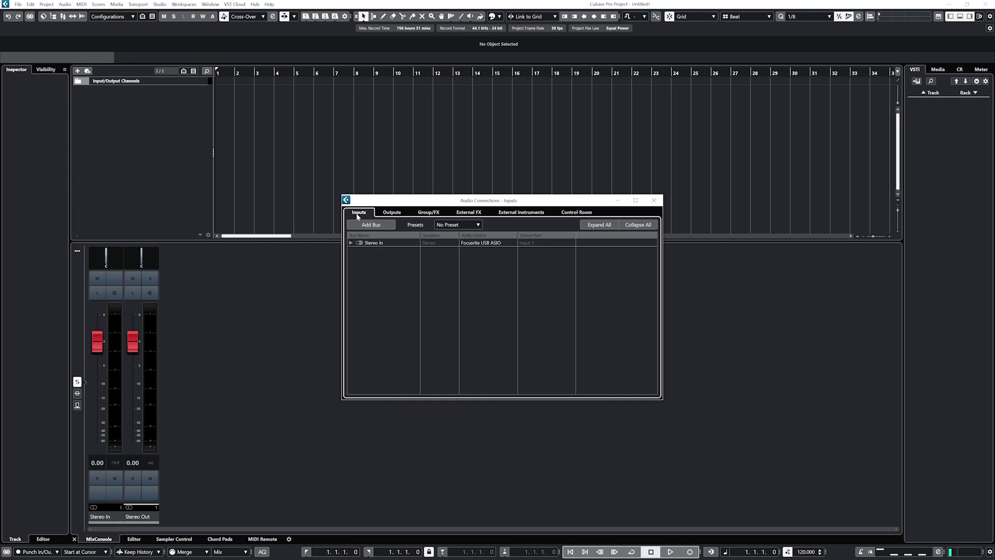
pyautogui.click(391, 213)
pyautogui.click(430, 214)
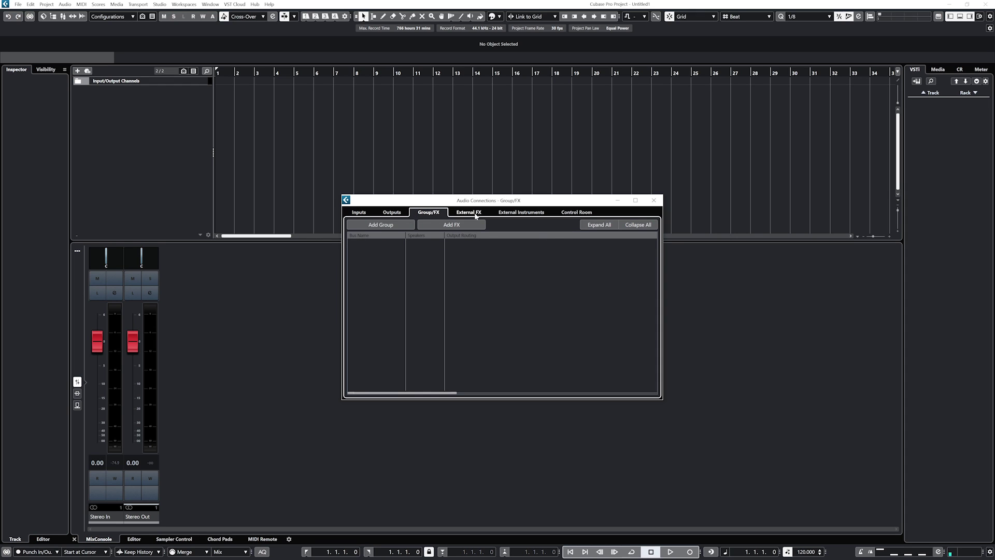
pyautogui.click(478, 215)
pyautogui.click(507, 215)
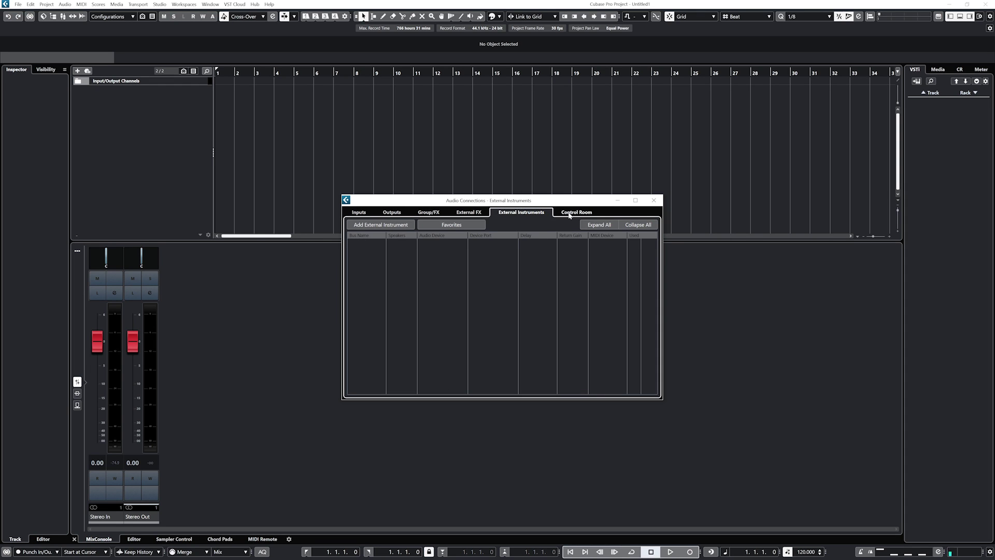
pyautogui.click(576, 215)
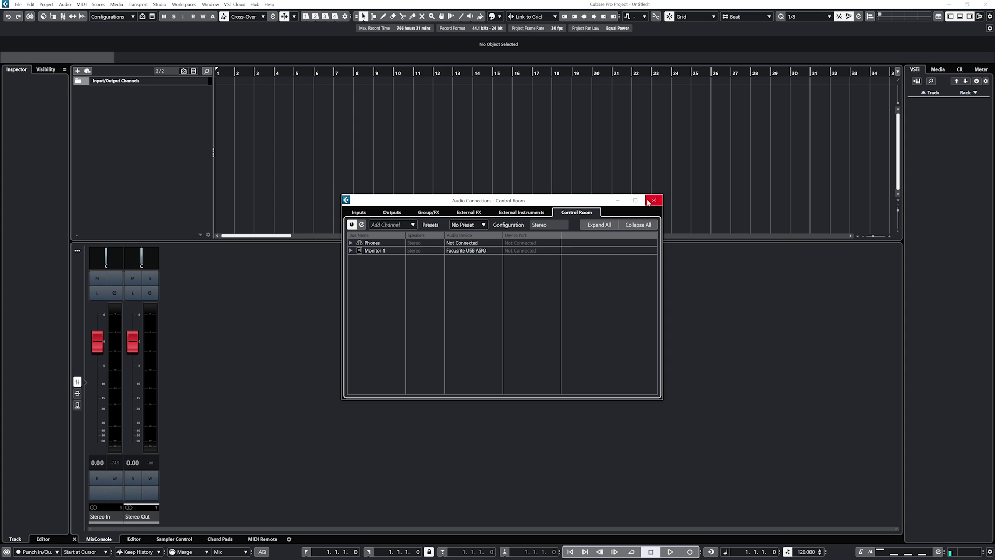
pyautogui.click(653, 201)
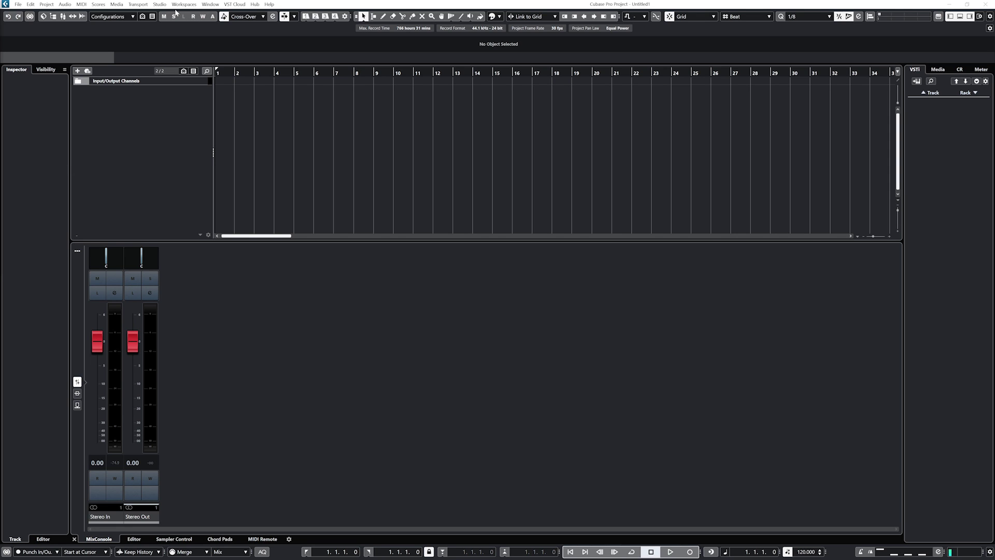
pyautogui.click(159, 5)
pyautogui.click(185, 87)
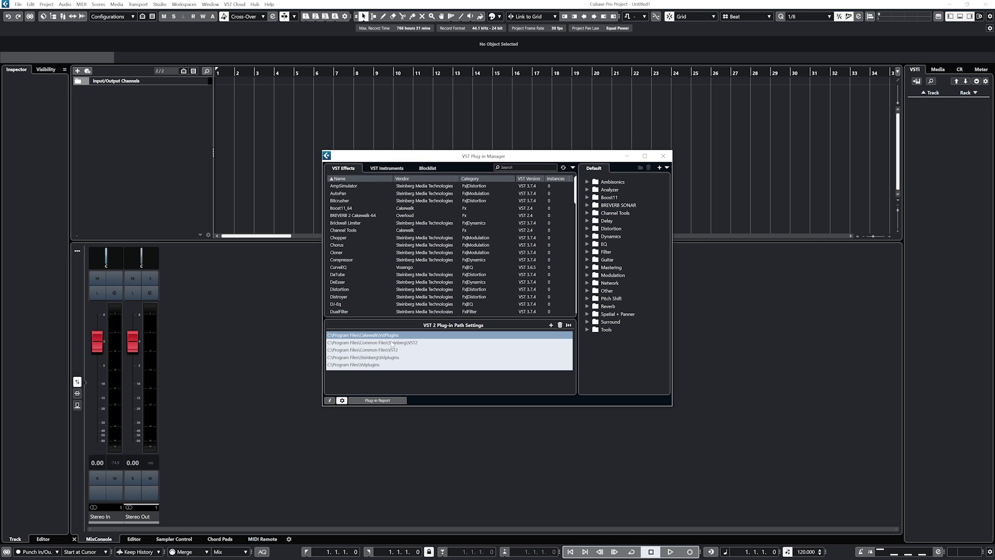
pyautogui.click(342, 400)
pyautogui.click(342, 401)
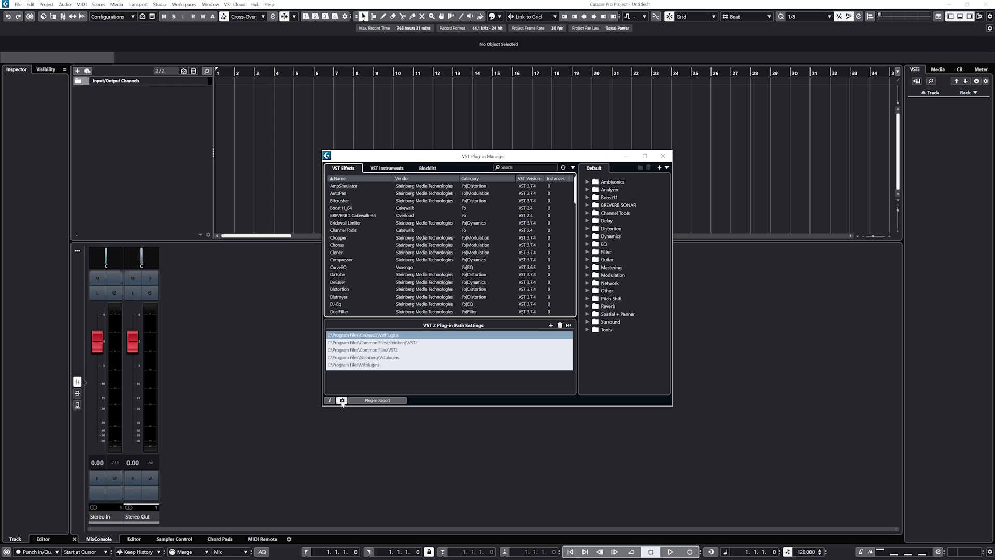
pyautogui.click(550, 325)
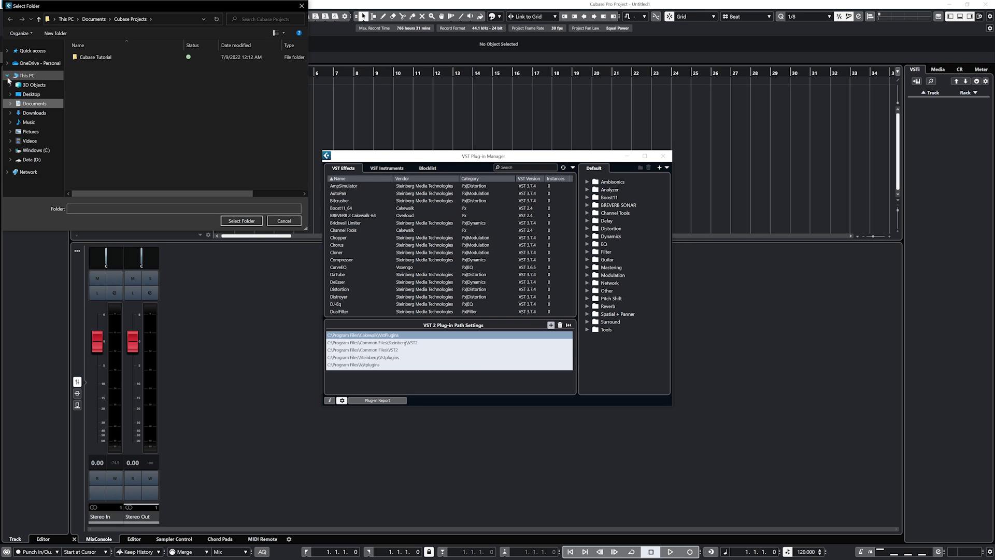
pyautogui.click(284, 222)
pyautogui.press('Escape')
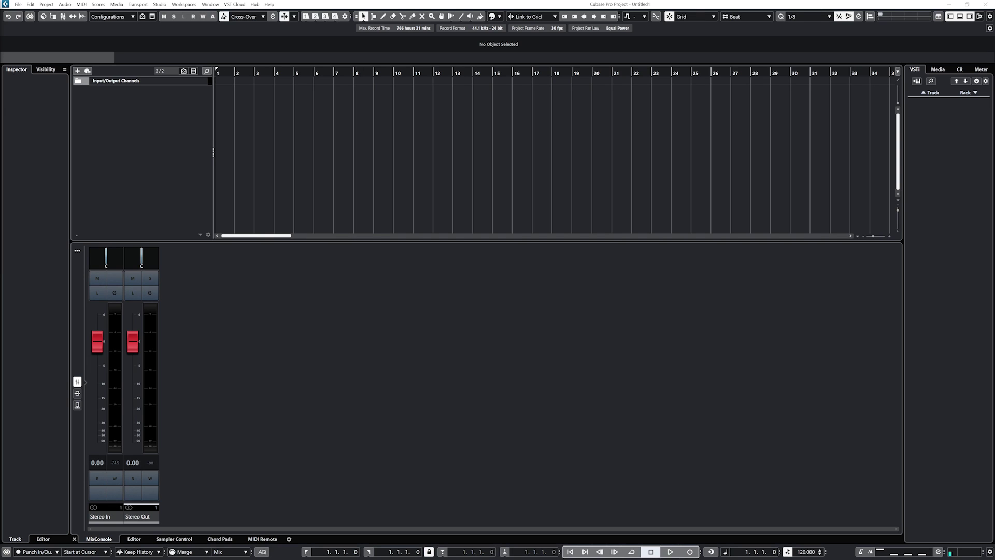